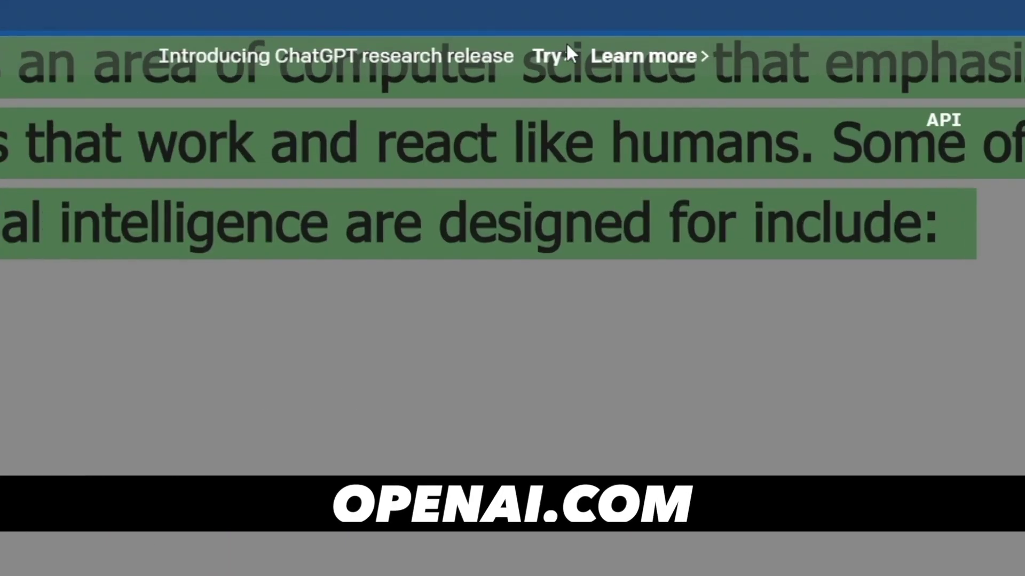
Step: Open ChatGPT and ask for the best strategy to drive traffic to an ecommerce store selling umbrellas
left_click(550, 56)
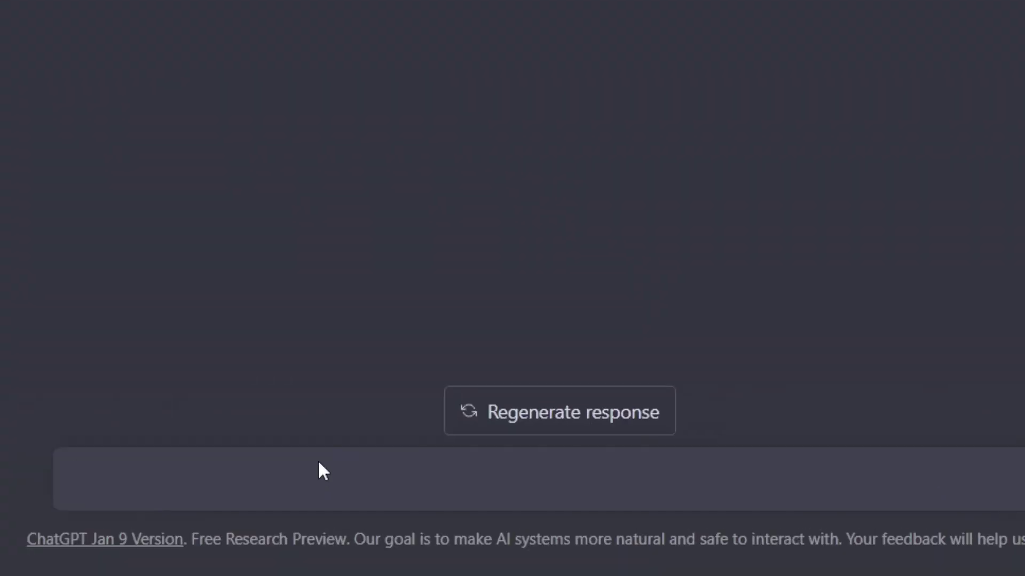
left_click(320, 471)
type("i run an ecommerce store selling umbrellas. what's the best strategy to drive traffic to my store?")
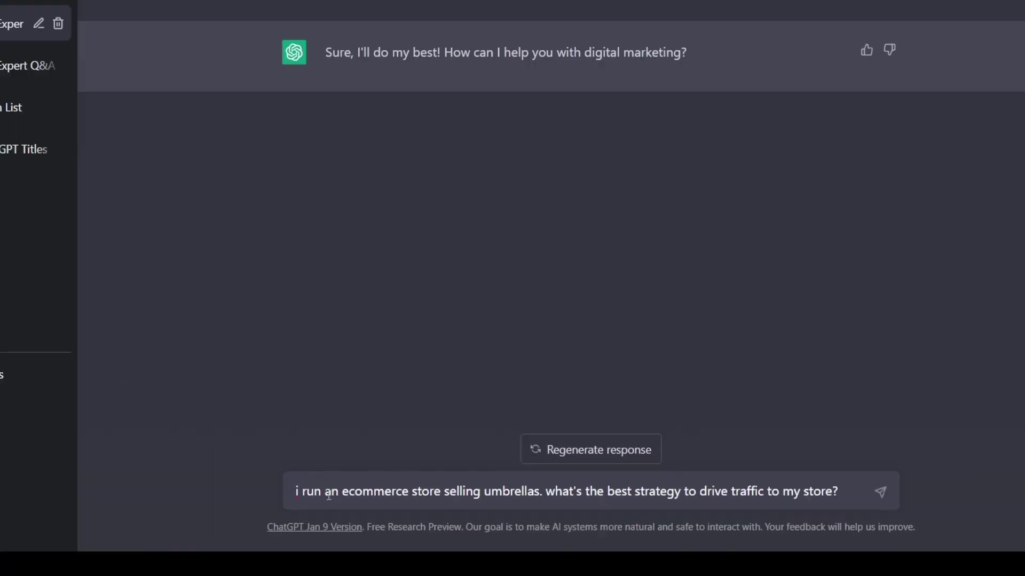
key("Return")
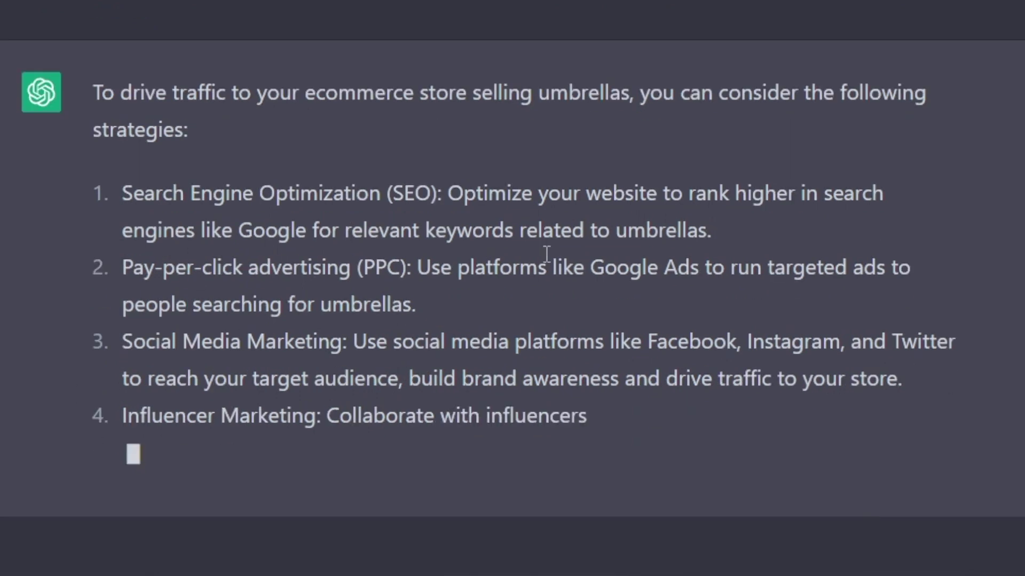
Step: Send the prompt "explain content marketing as if i am a 5 year old kid"
left_click_drag(547, 266, 777, 259)
left_click(762, 280)
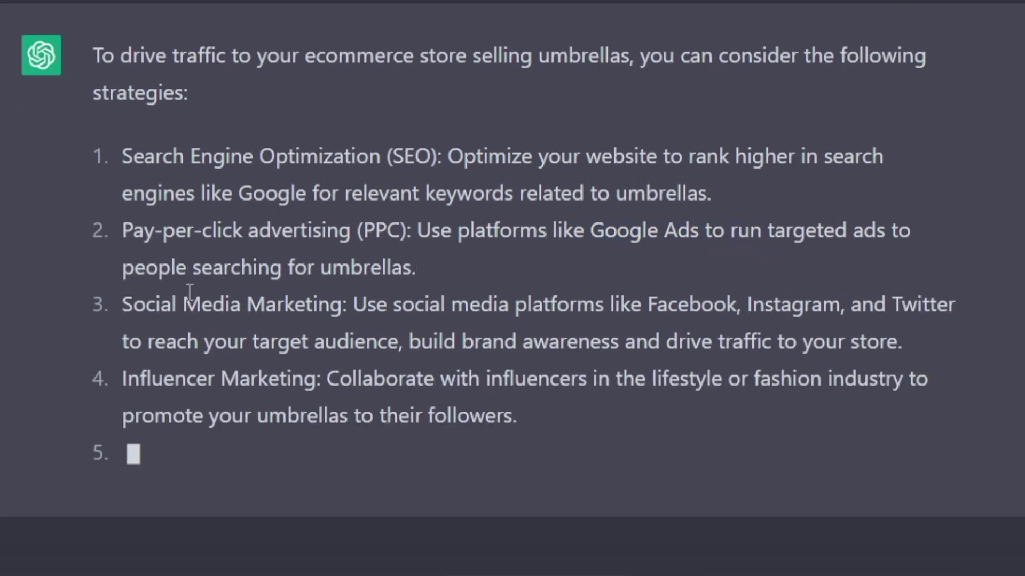
left_click(294, 267)
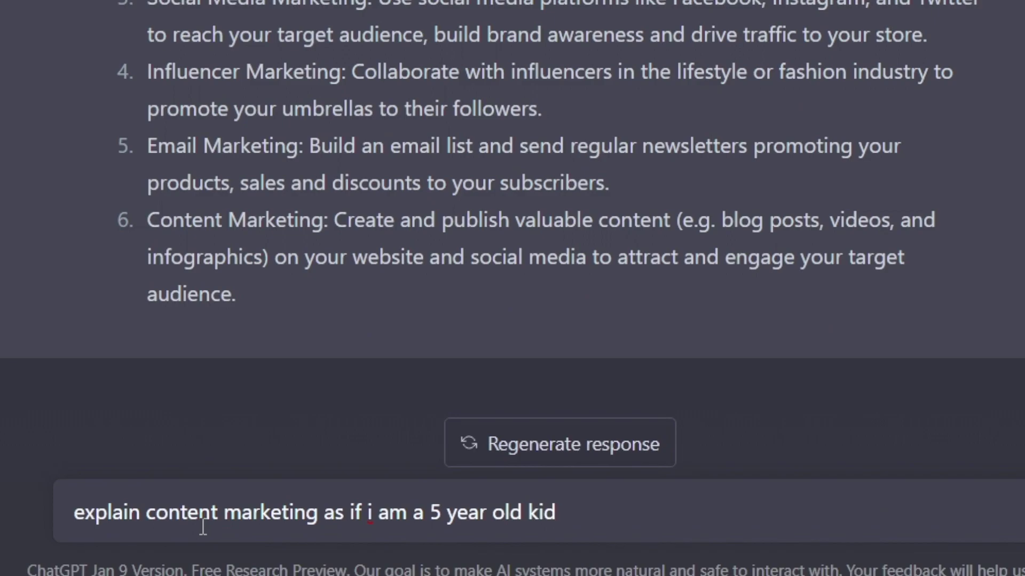
key("Return")
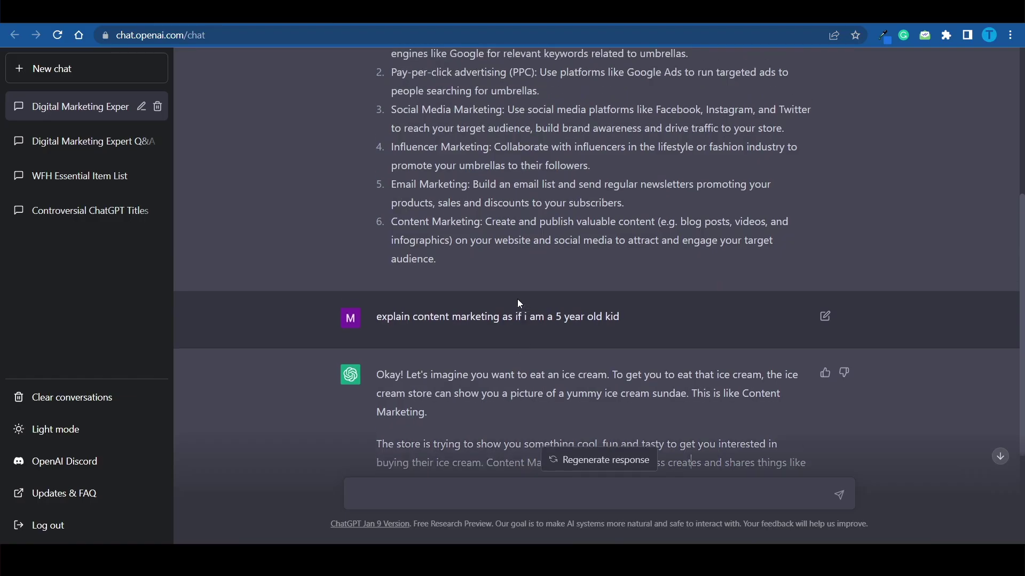
Step: Send the prompt "can you give me some suggestions for my online store's design"
scroll(517, 299, "up", 2)
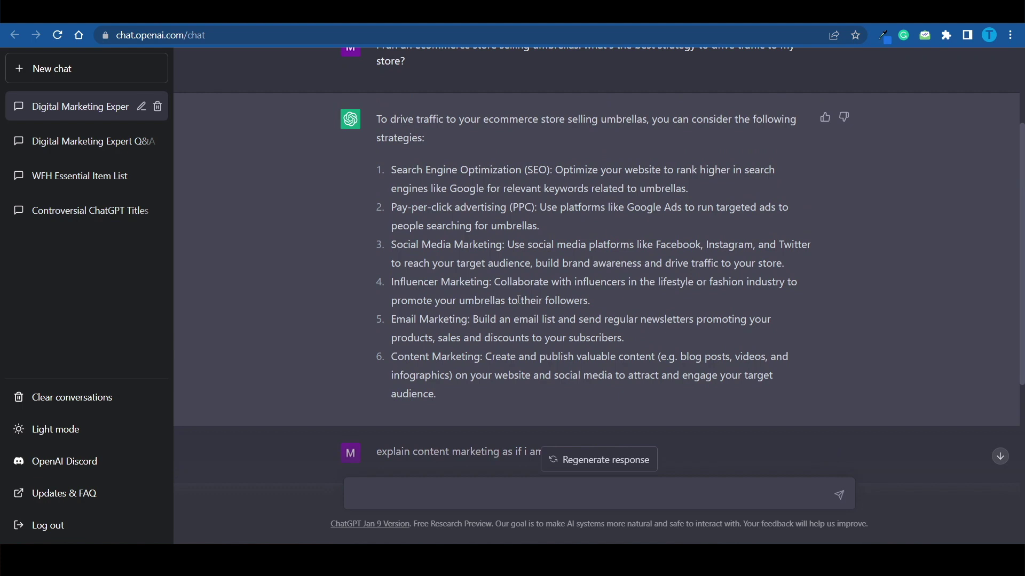
scroll(519, 300, "down", 2)
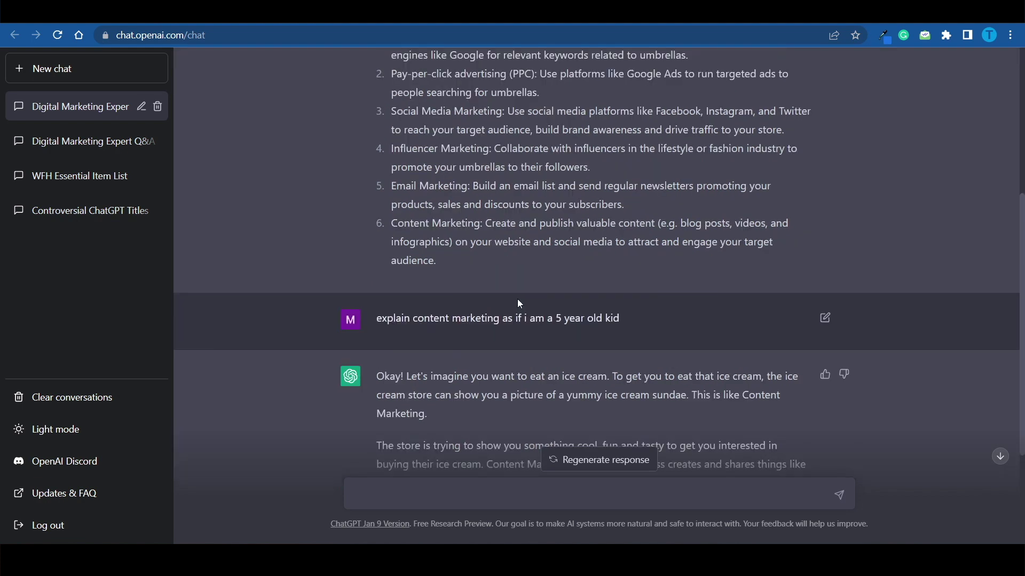
left_click_drag(559, 320, 634, 321)
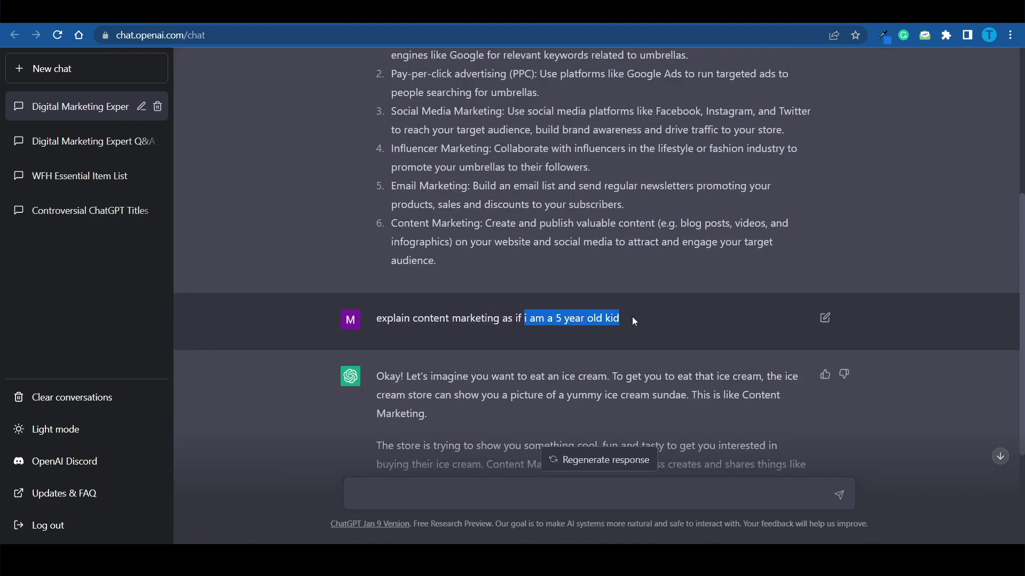
left_click(633, 318)
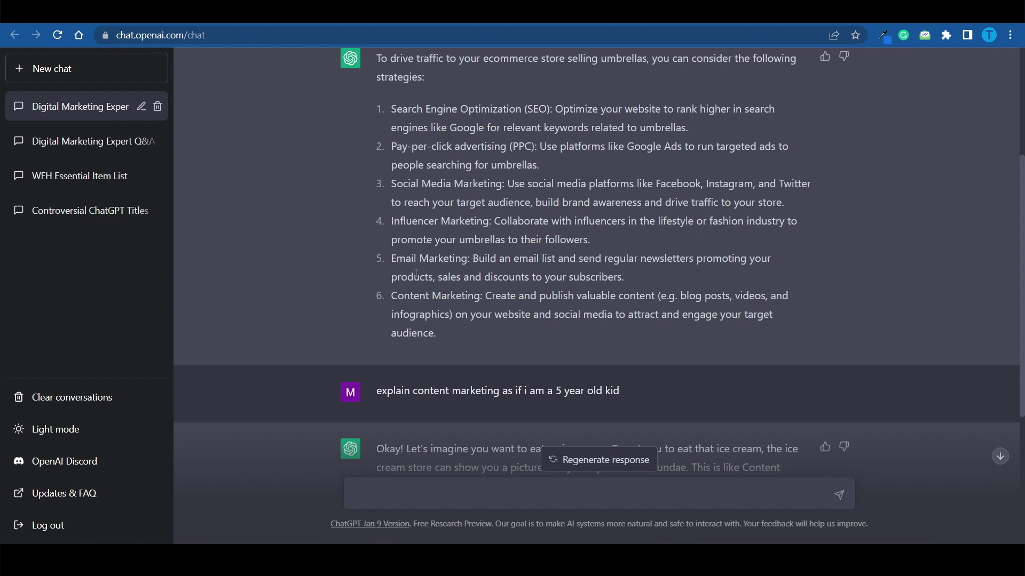
scroll(691, 220, "up", 2)
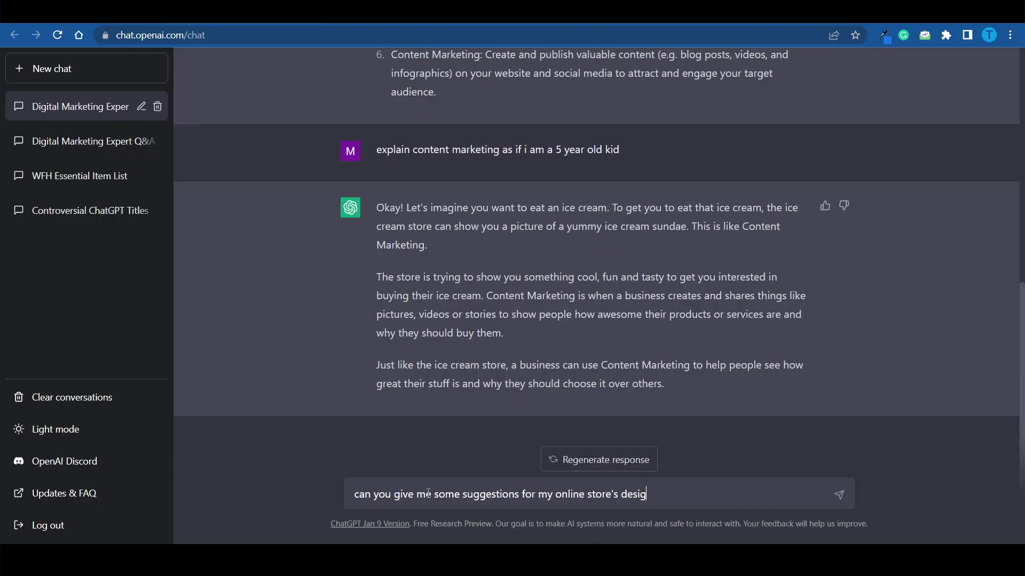
type("n")
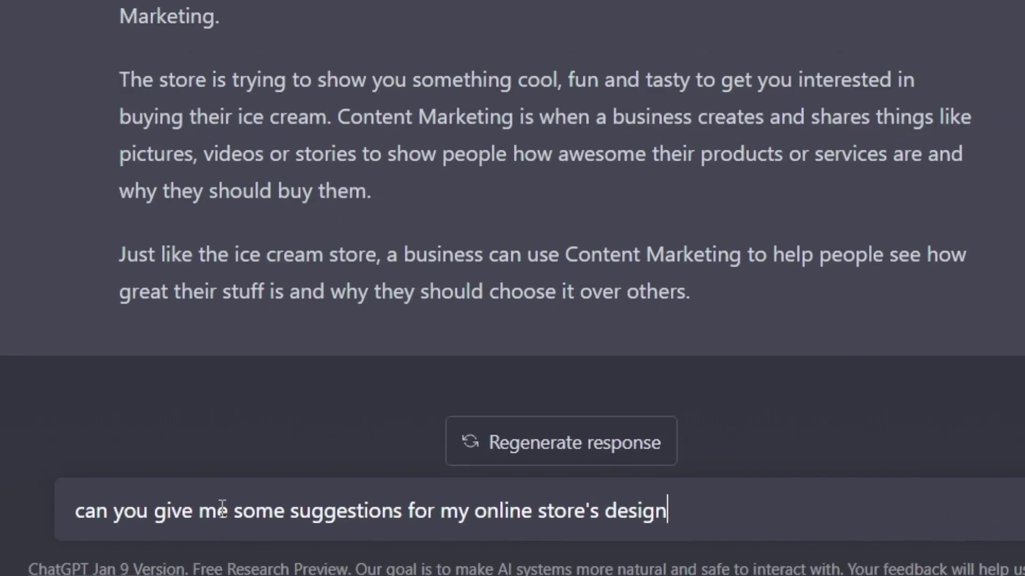
key("Return")
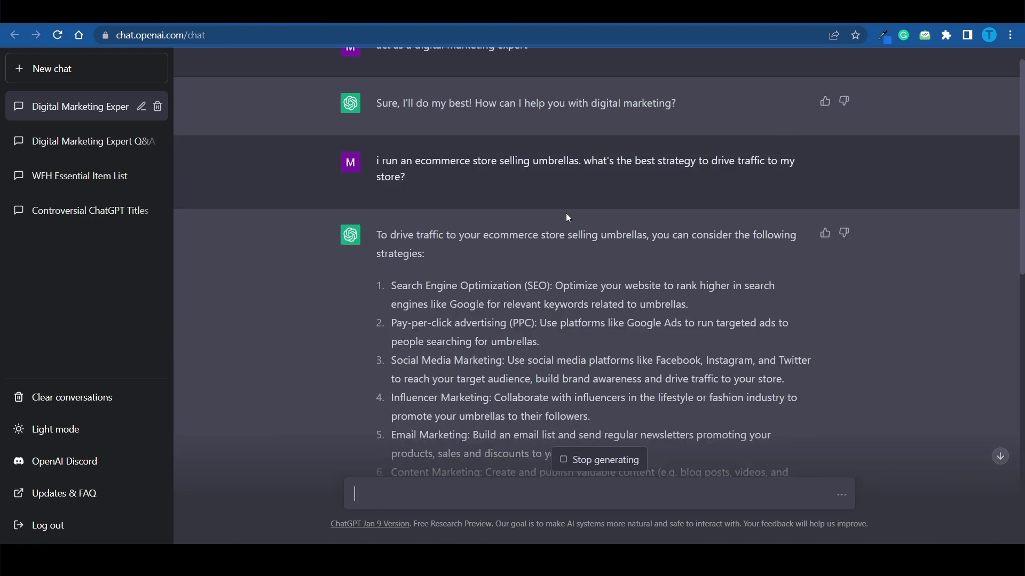
Step: Send the follow-up "make it more specific to my store about umbrellas" for the design suggestions
scroll(566, 214, "up", 1)
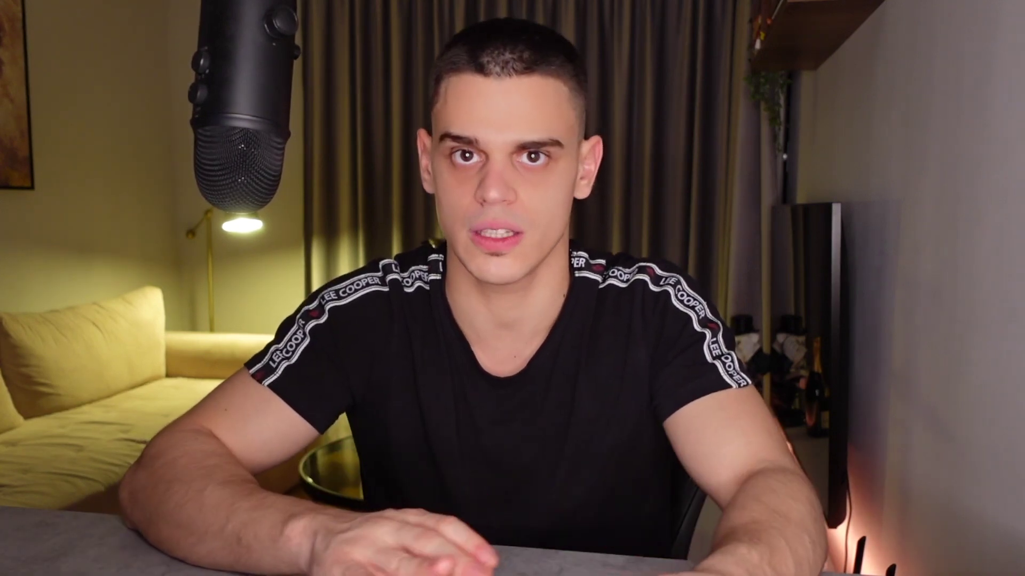
type("make it more specific to my store about umbrellas")
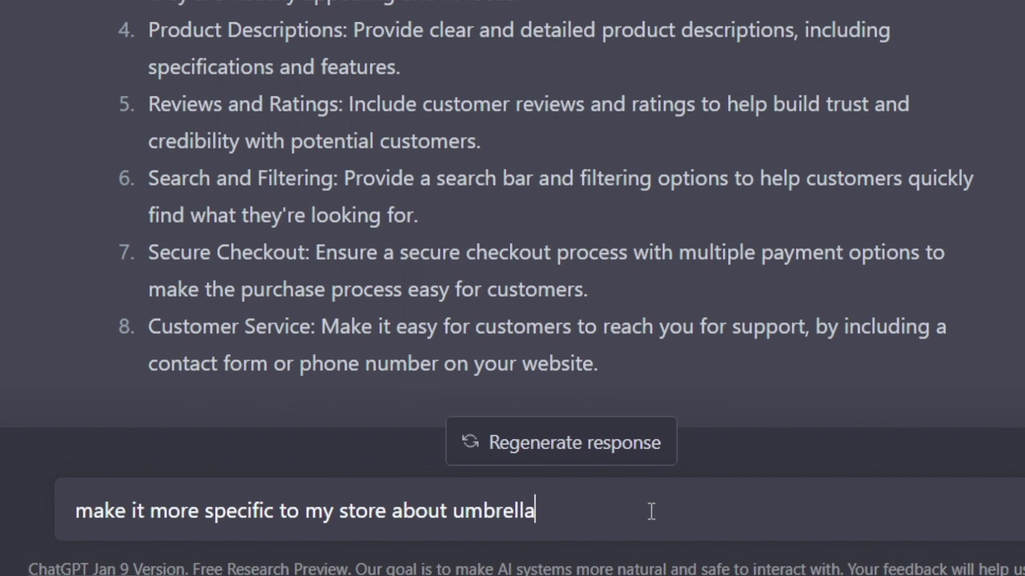
key("Return")
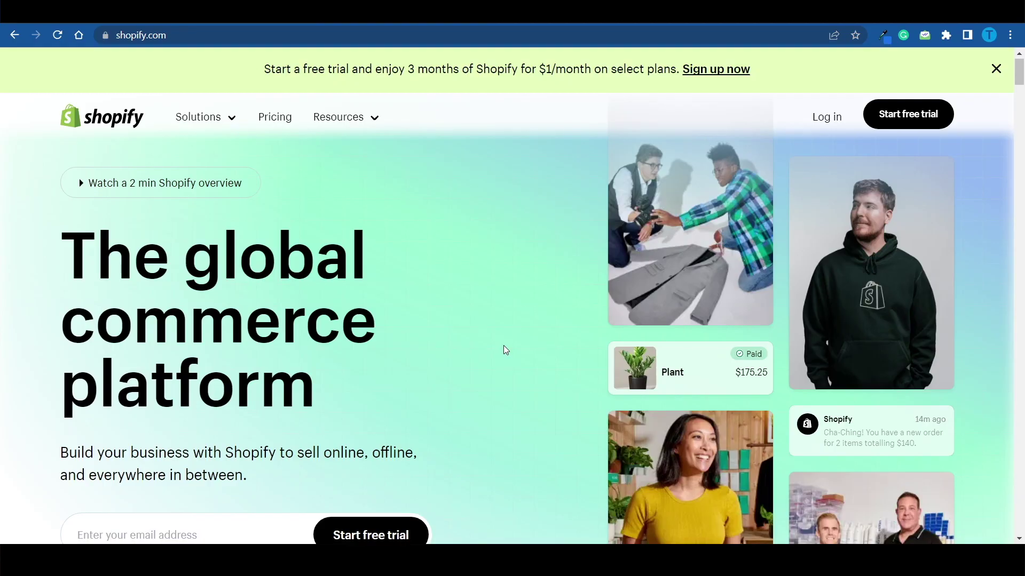
Step: Look through the Shopify homepage and the umbrella store copy written in the ChatGPT conversation
scroll(503, 345, "down", 4)
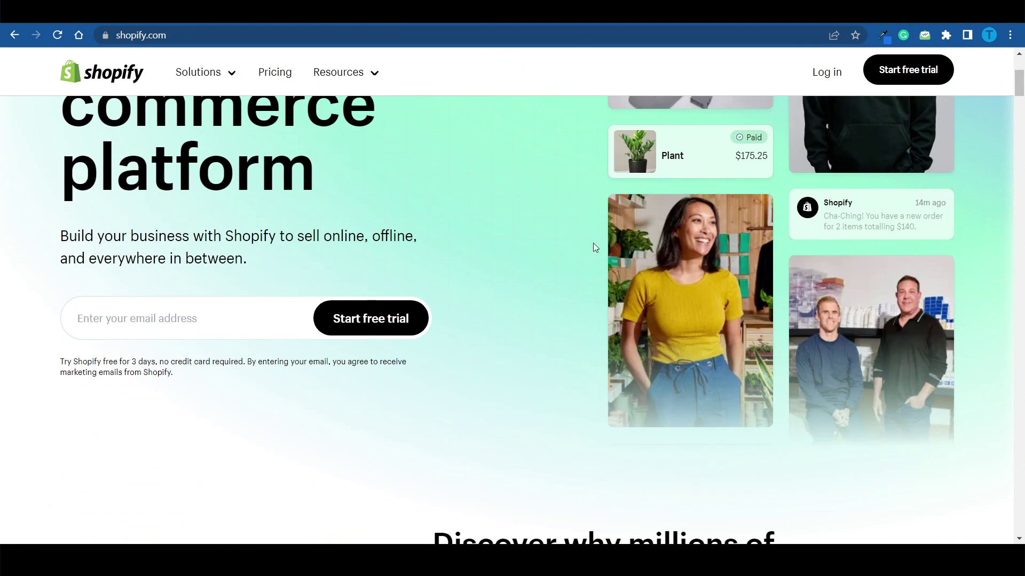
scroll(594, 245, "down", 6)
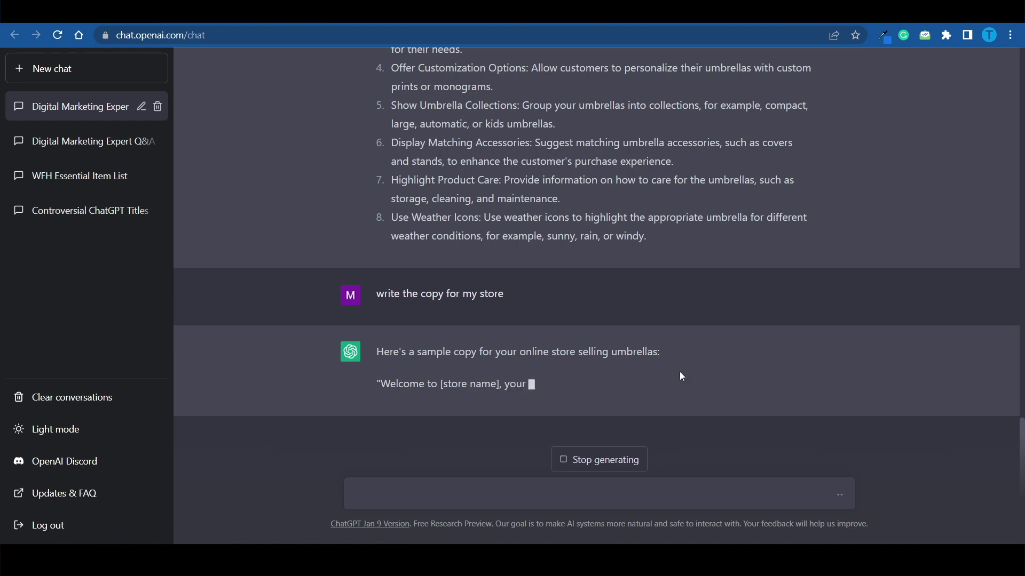
double_click(632, 353)
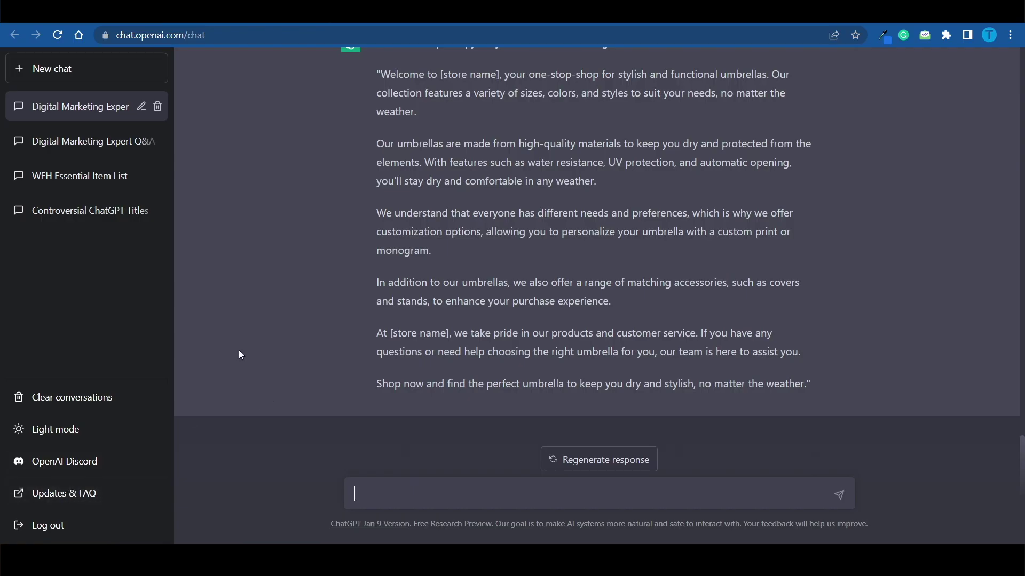
Step: Start a new chat and instruct ChatGPT to act as a digital marketing expert
left_click(75, 71)
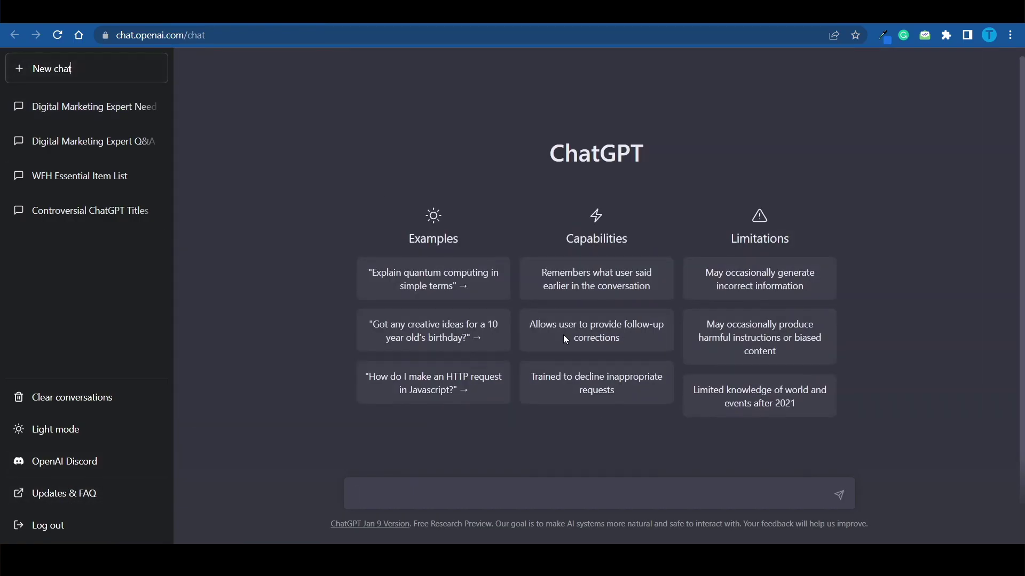
key("Return")
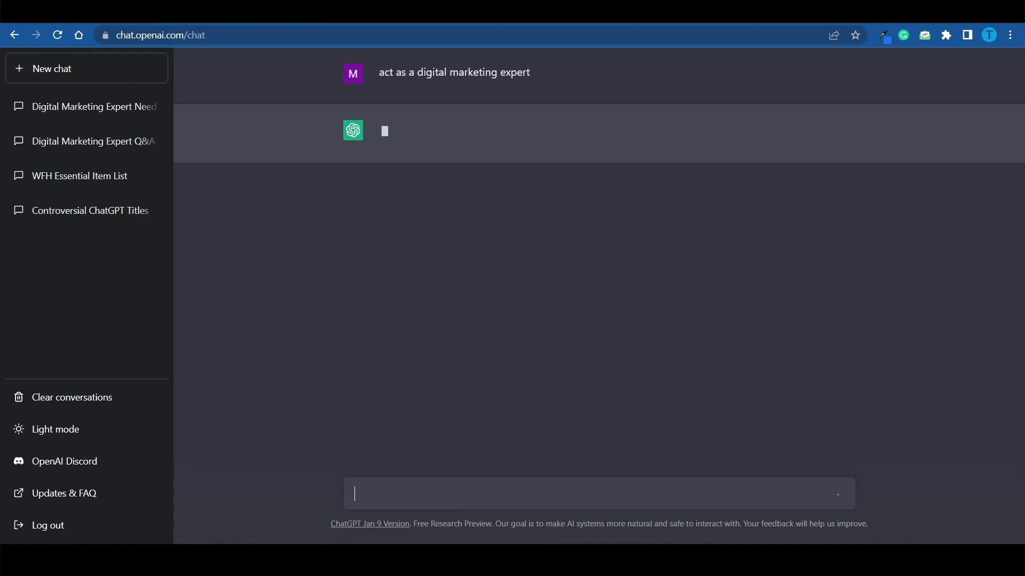
left_click_drag(379, 72, 523, 63)
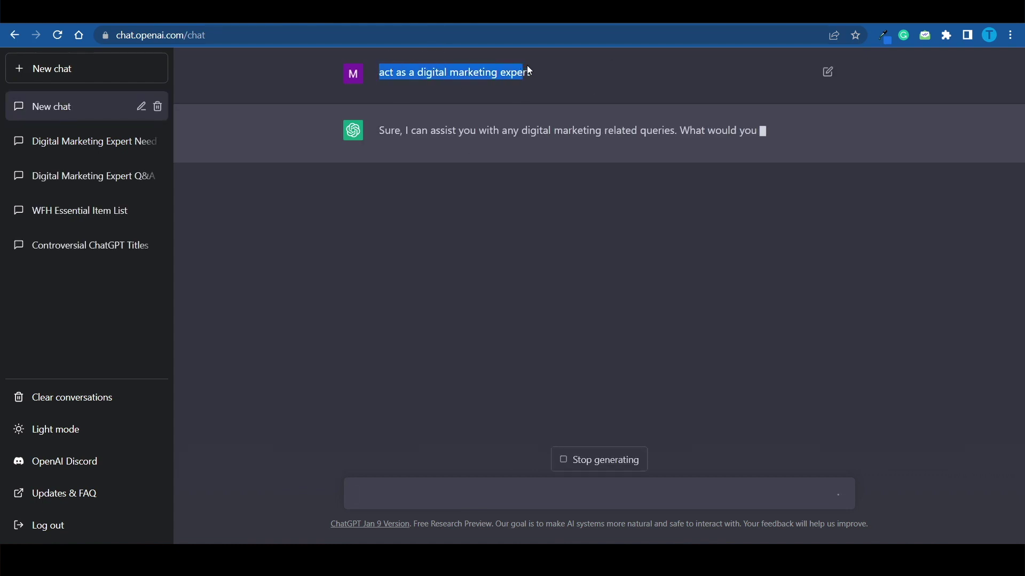
left_click(459, 111)
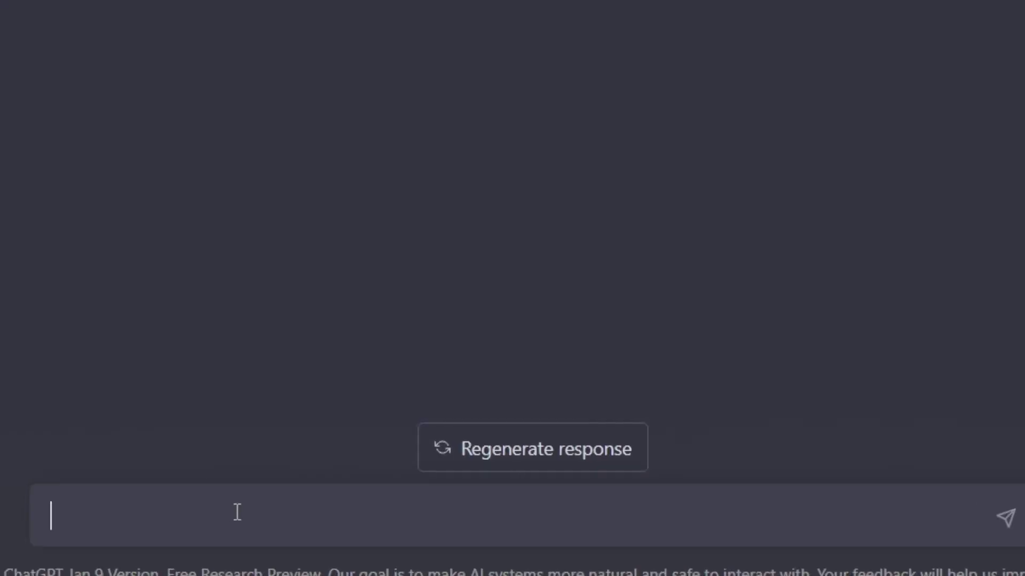
Step: Begin a prompt describing a nutritionist who wants to build a personal brand and currently posts content on YouTube and Instagram
type("i am")
type(" nutritionis")
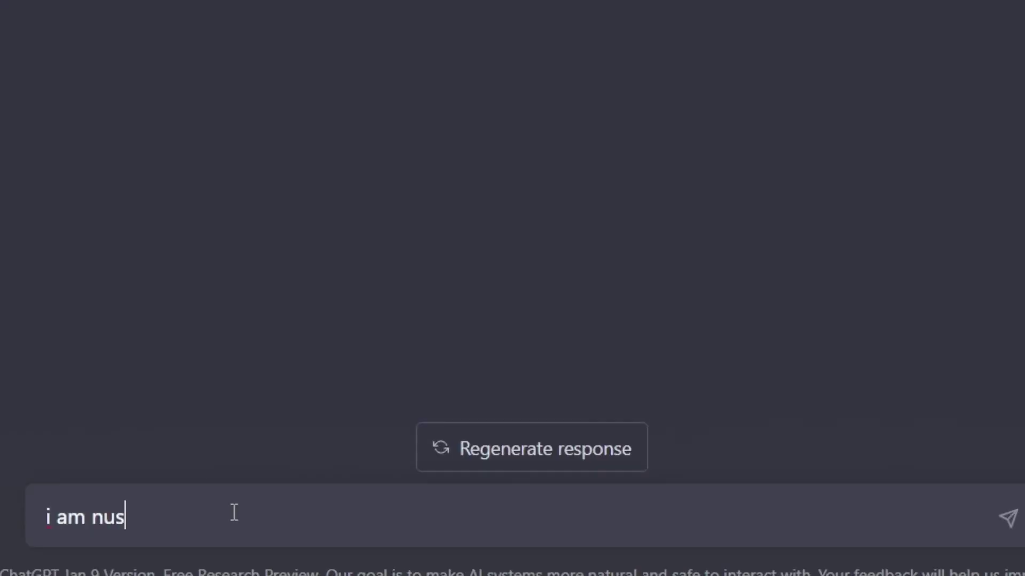
key("BackSpace")
type("tritionist, and i want to build a personal brand. I'm currently posting content on YouTube a")
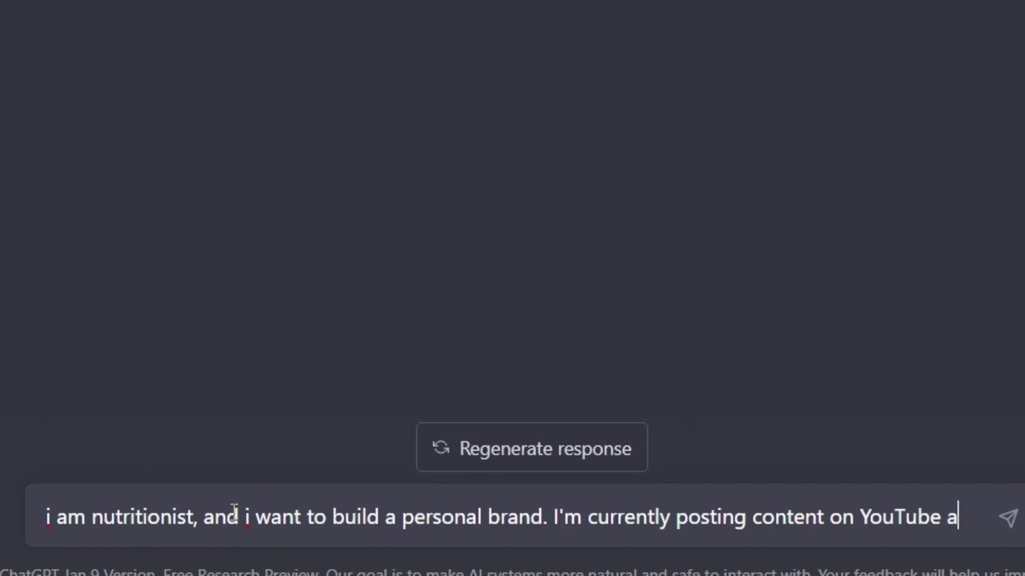
type("nd Inst")
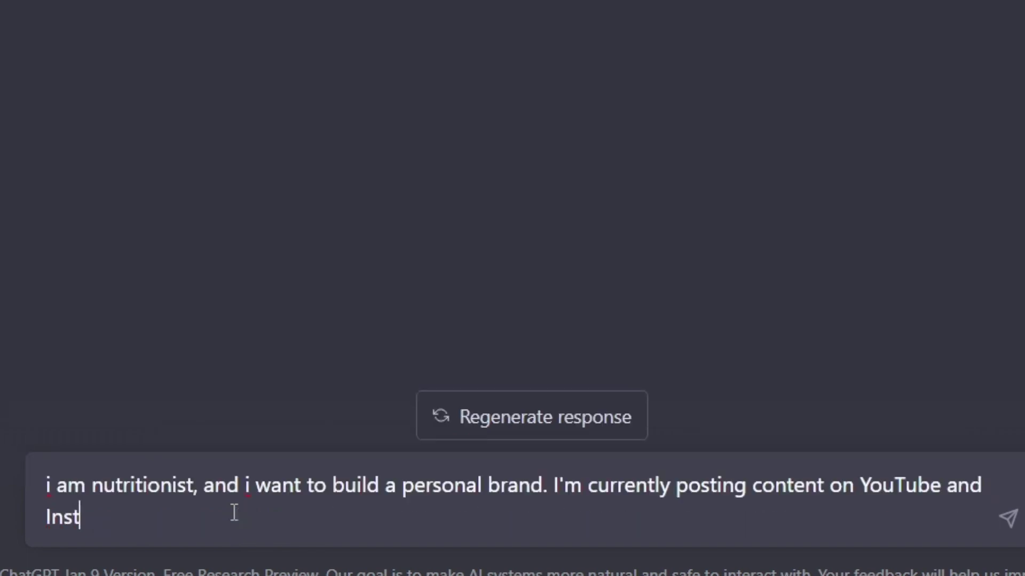
type("agram.")
Step: Add a separate paragraph, "Give me 10 video ideas to get started with on my YouTube channel", and send the prompt
key("shift+Return")
key("shift+Return")
type("Give me 10 video ideas to get started with")
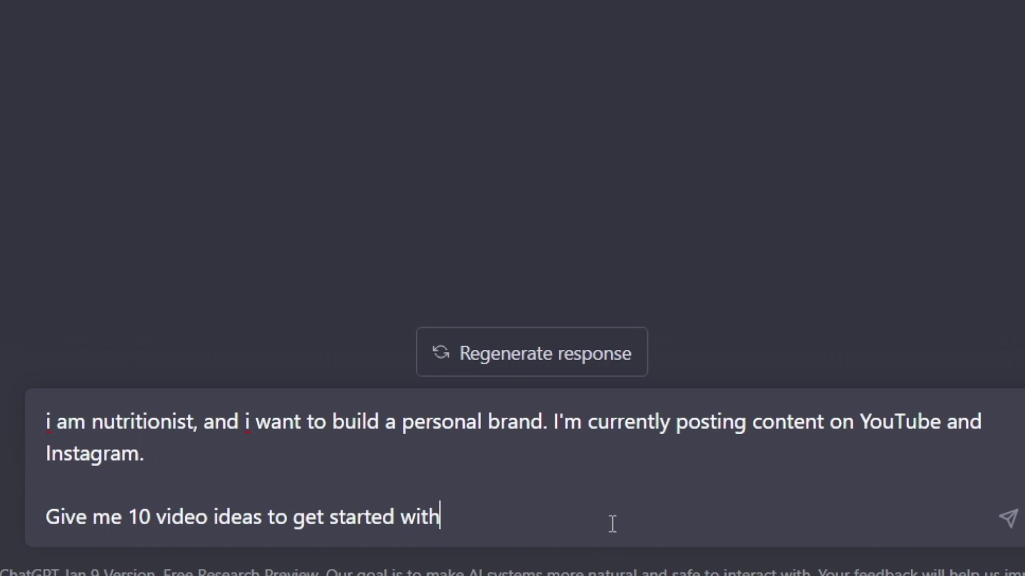
type(" on my Yo")
type("uTube channel")
key("Return")
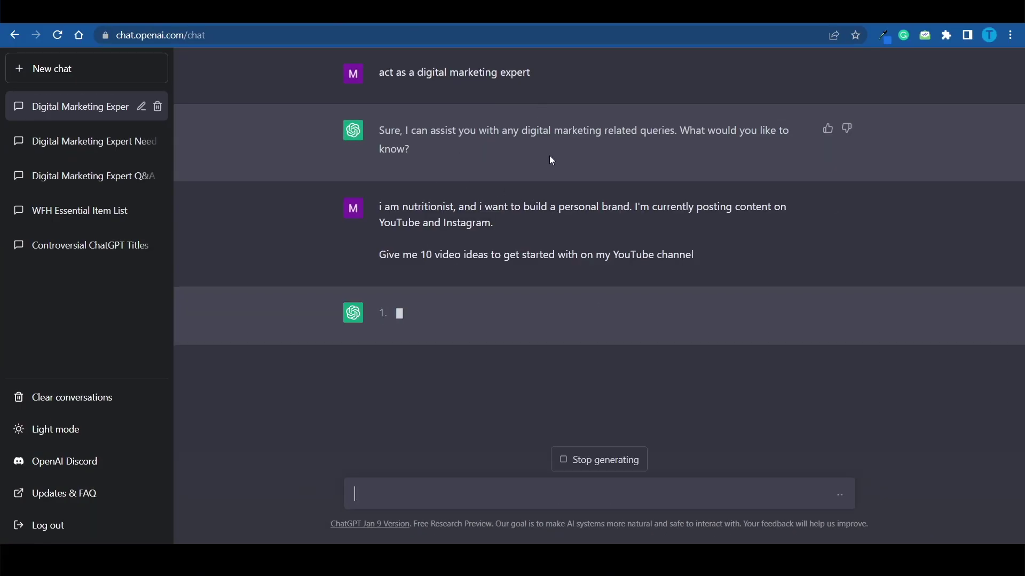
Step: Send the follow-up "make them more controversial so they get more engagement" for the video ideas
left_click_drag(381, 211, 508, 225)
left_click(417, 332)
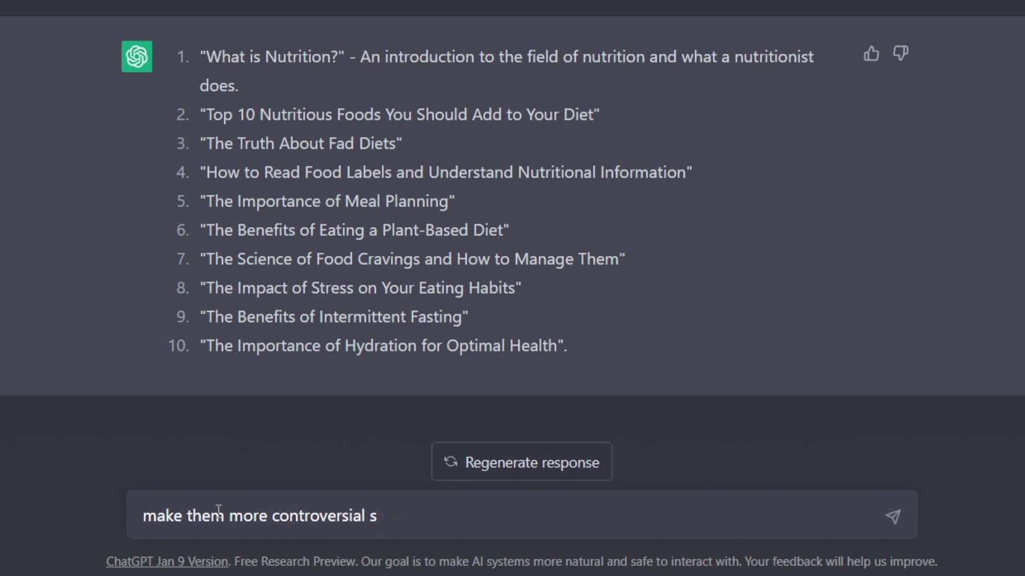
type("o they get more engagement")
key("Return")
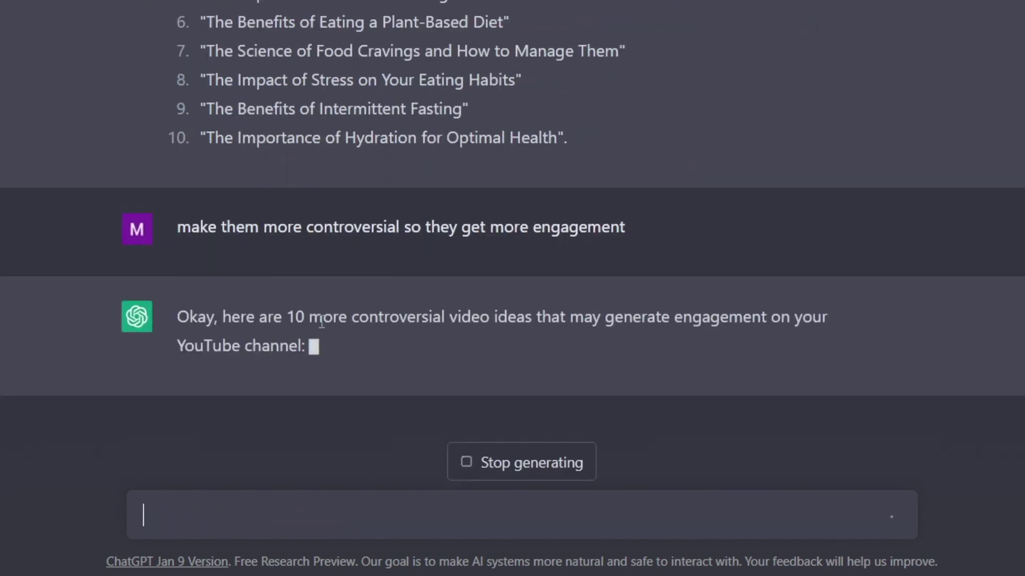
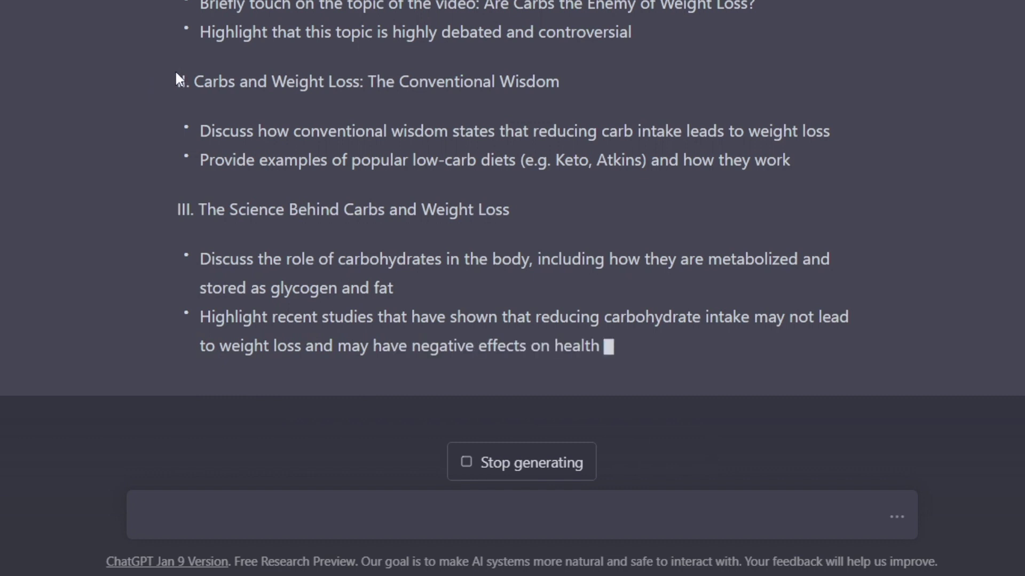
Step: Review the rough script for the video "Are Carbs the Enemy of Weight Loss?" and the controversial video ideas above it
left_click_drag(175, 75, 470, 110)
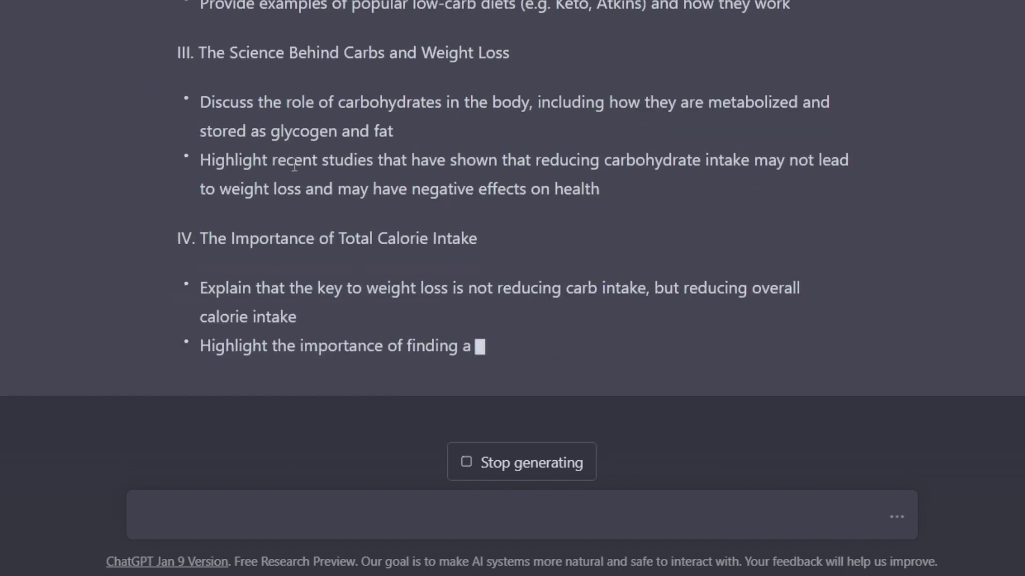
scroll(498, 255, "up", 2)
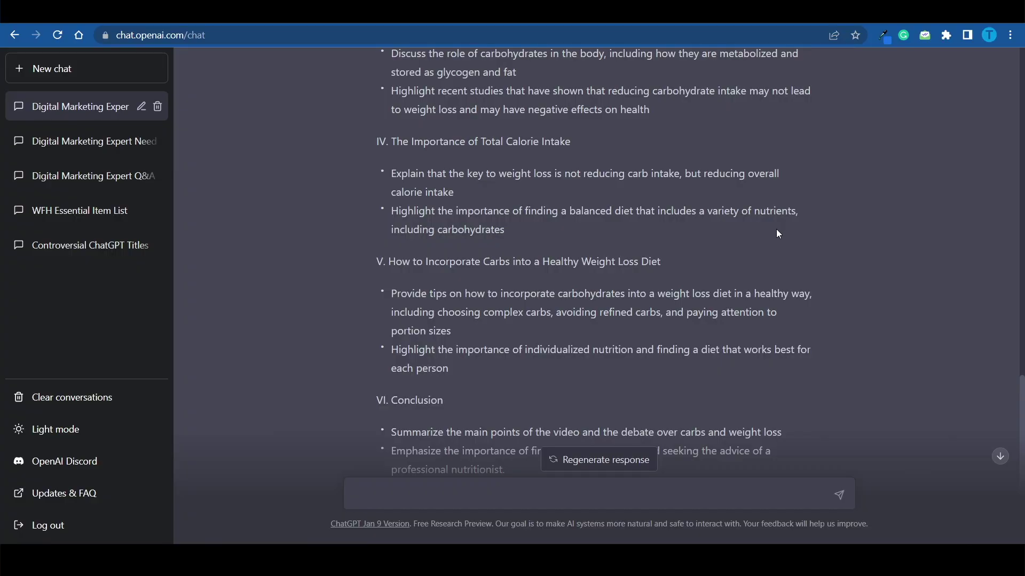
scroll(776, 229, "up", 4)
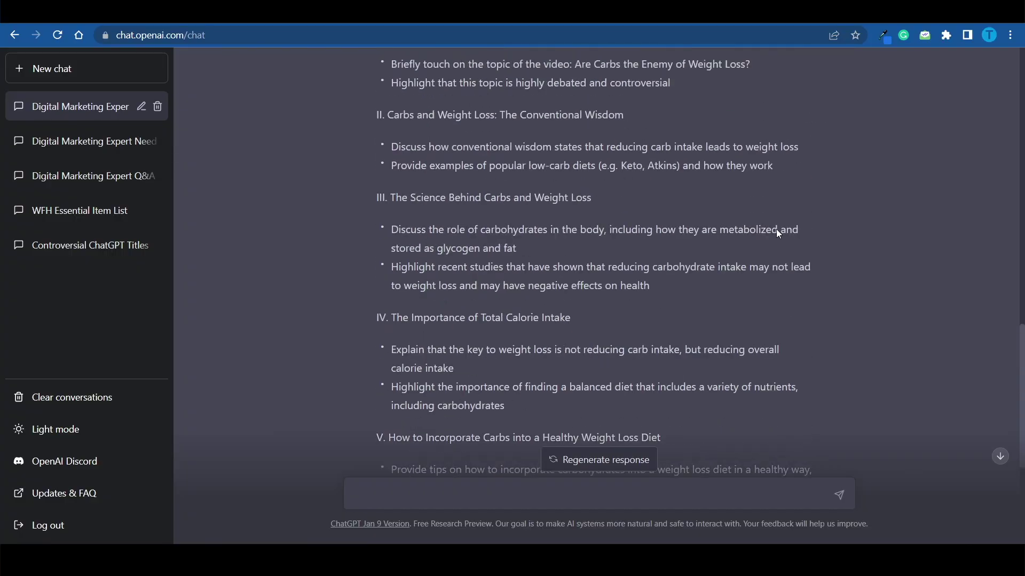
scroll(777, 229, "up", 5)
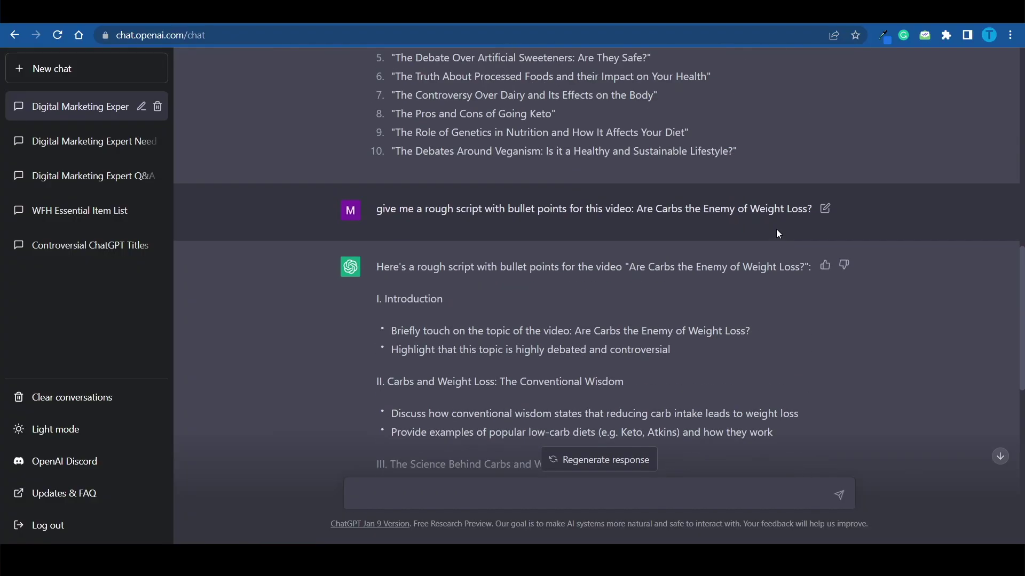
scroll(778, 231, "up", 4)
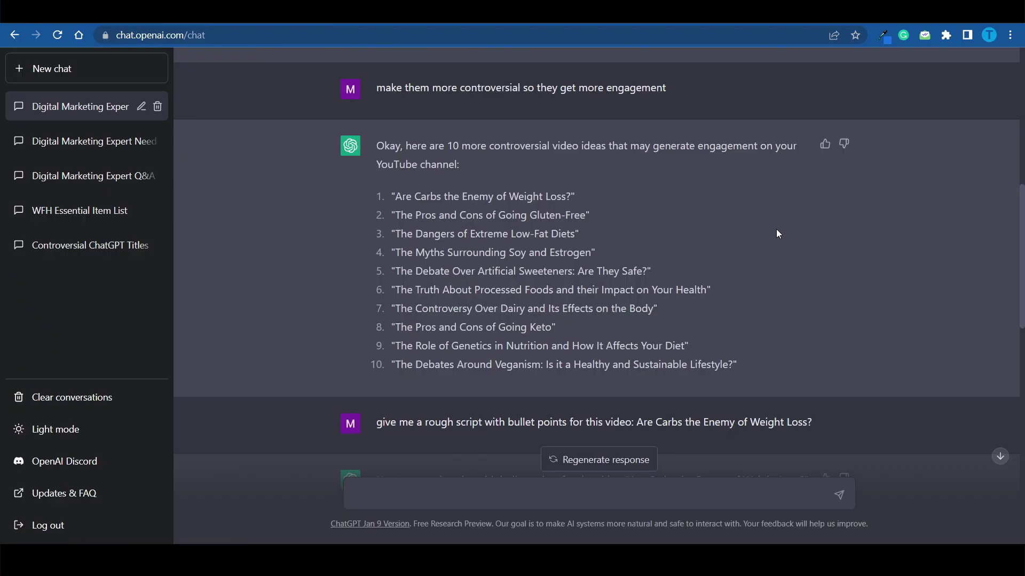
scroll(778, 235, "down", 10)
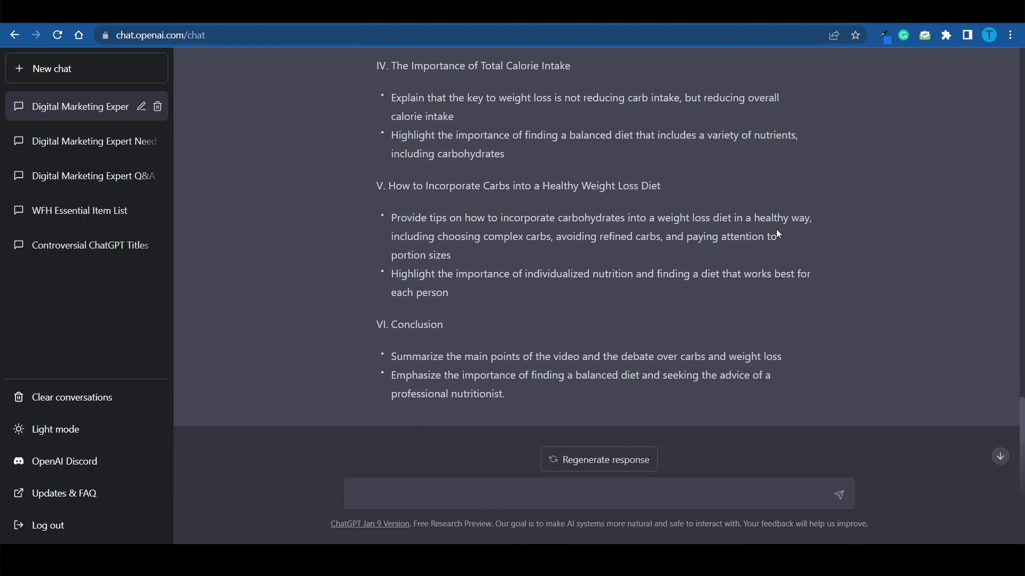